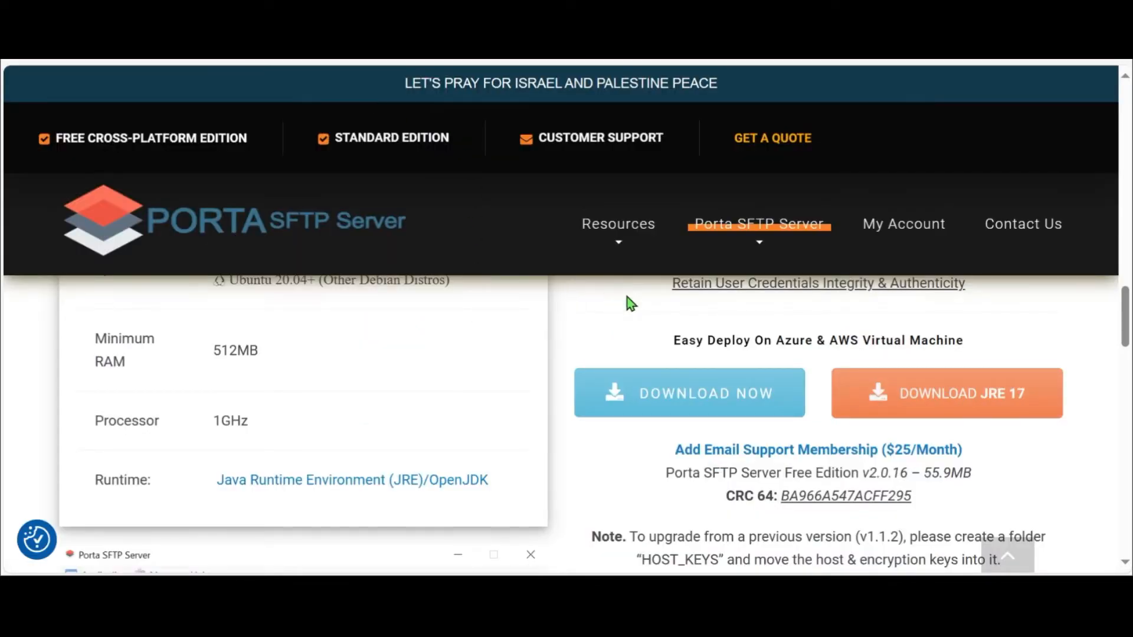
Open the JRE 17 download page and look over the Temurin releases for Windows x64.
mouse_move(727, 236)
left_click(963, 413)
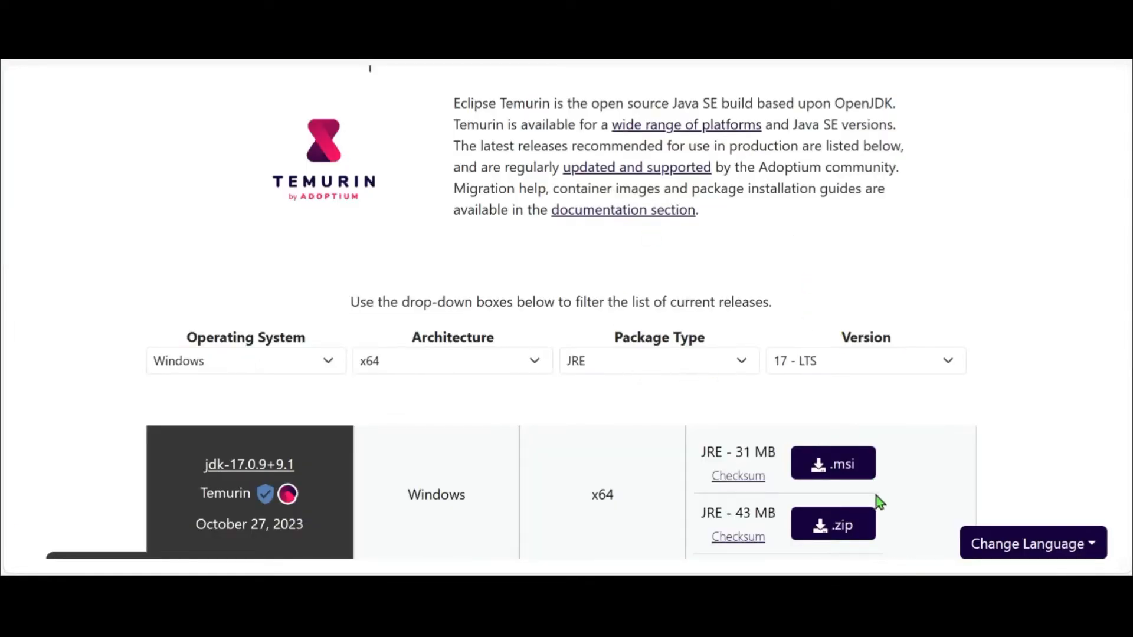
scroll(651, 439, "down", 1)
scroll(651, 439, "up", 1)
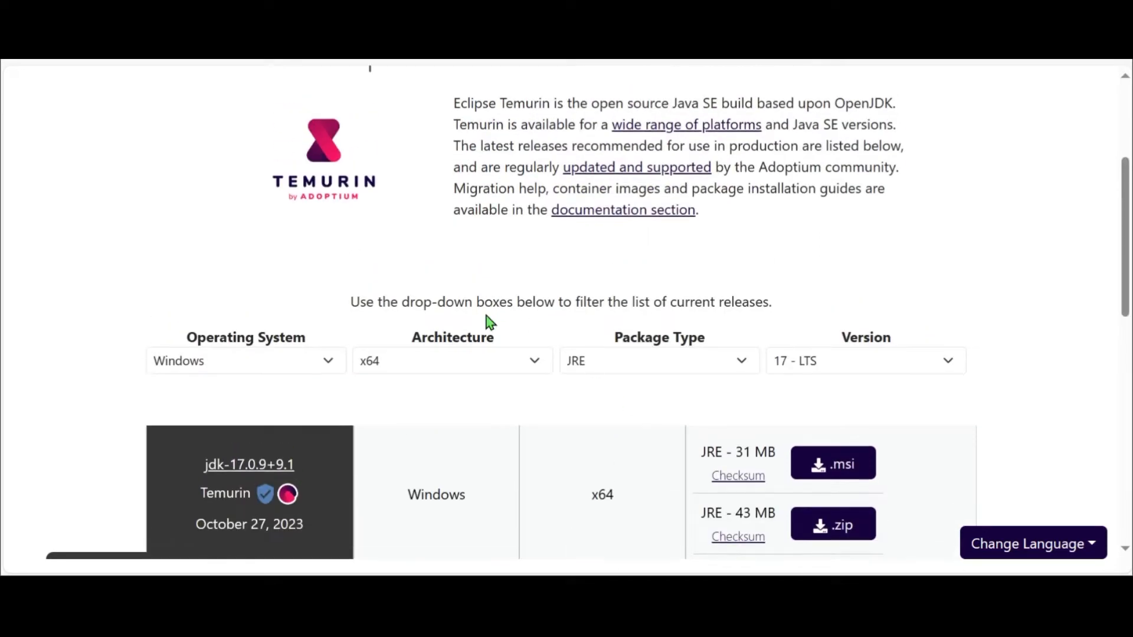
scroll(475, 352, "down", 1)
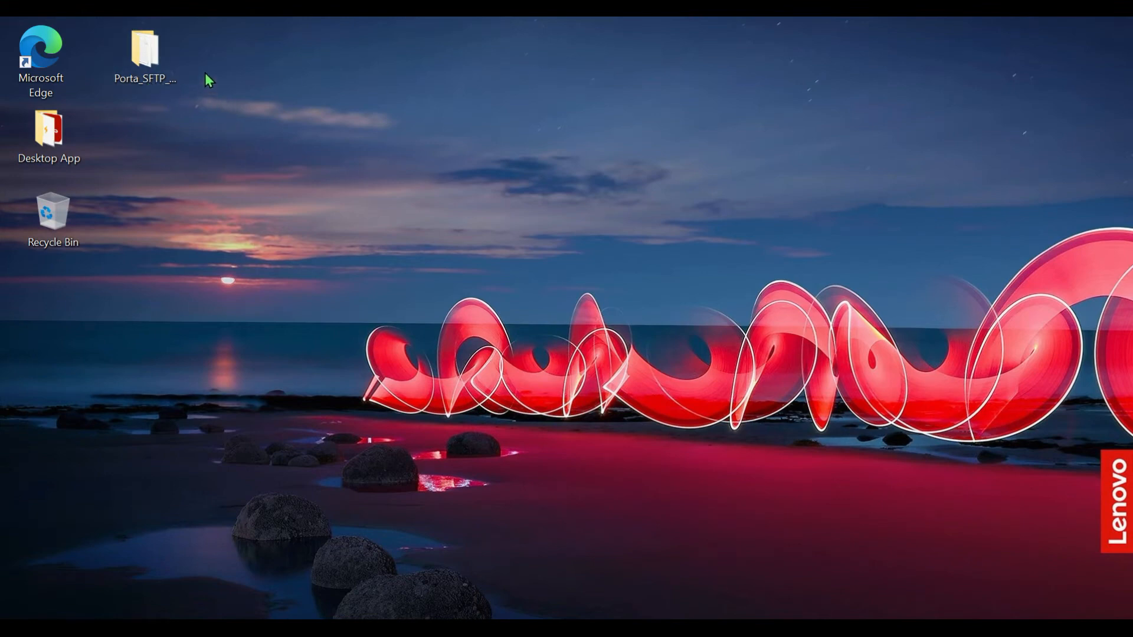
Open the Porta_SFTP folder on the desktop and launch Porta SFTP Server Free Edition v2.0.16.jar.
double_click(150, 59)
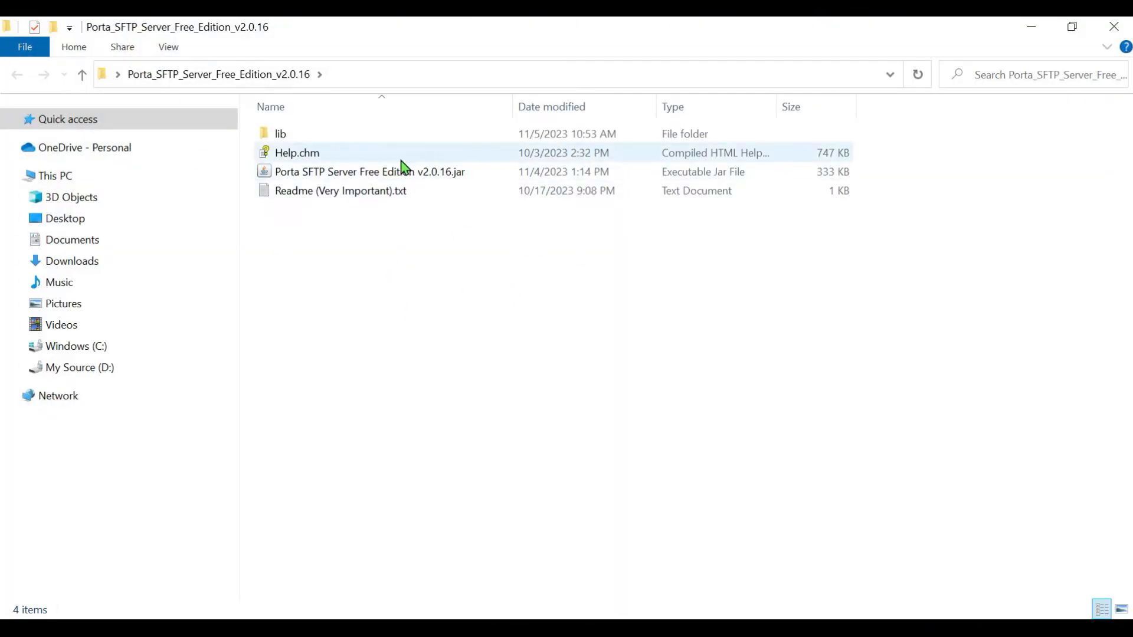
left_click(501, 174)
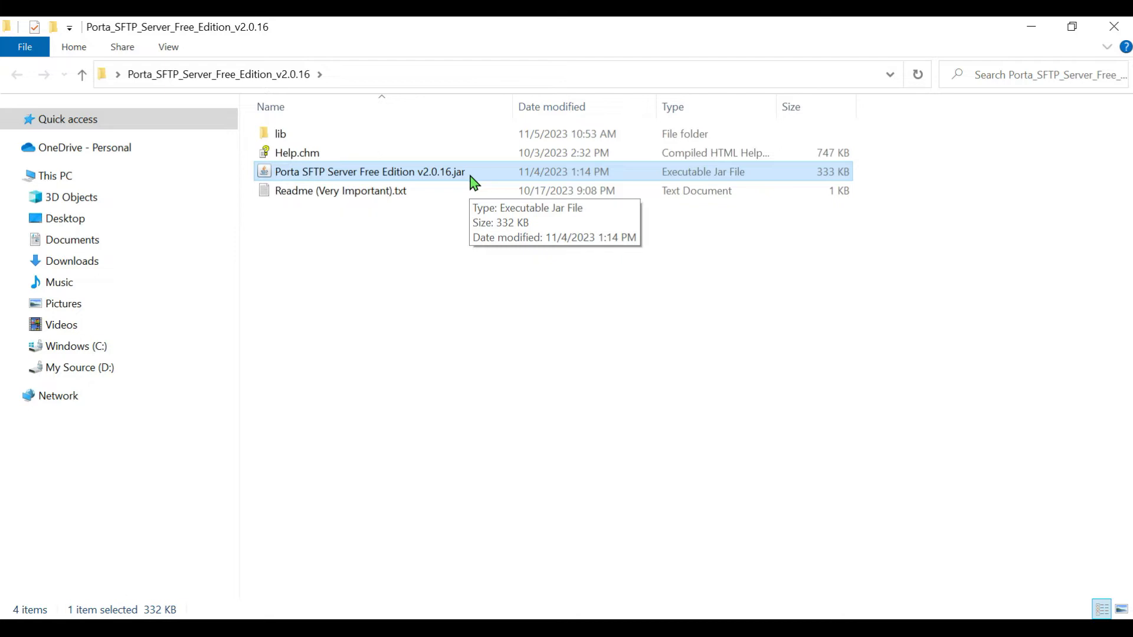
double_click(470, 177)
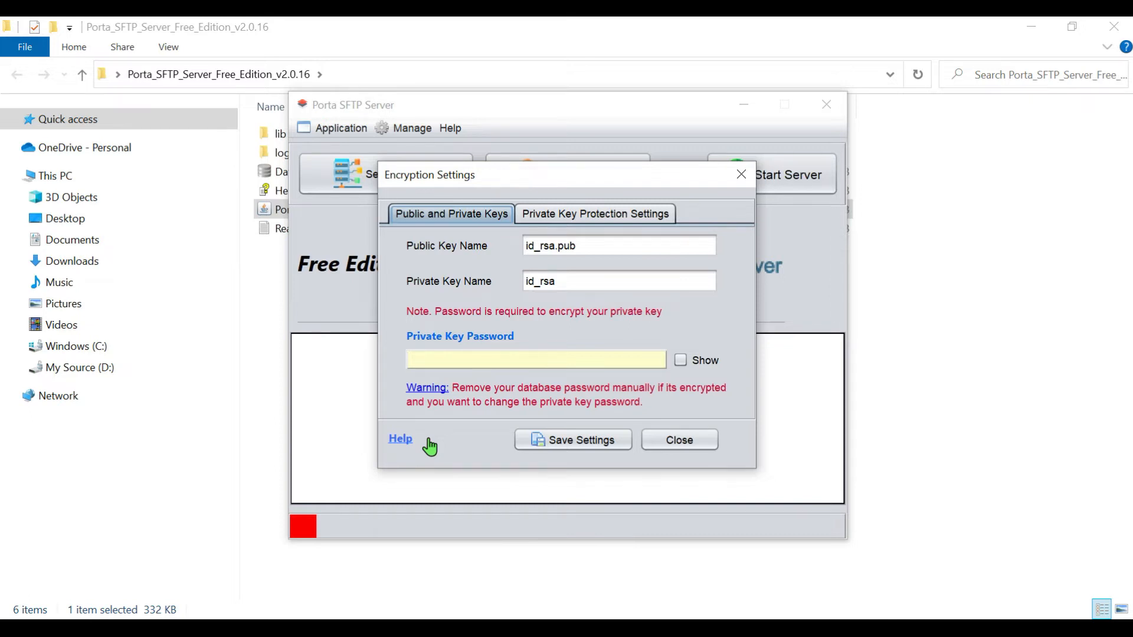
Enter the private key password in the encryption settings for the id_rsa key pair.
left_click(508, 372)
type("********")
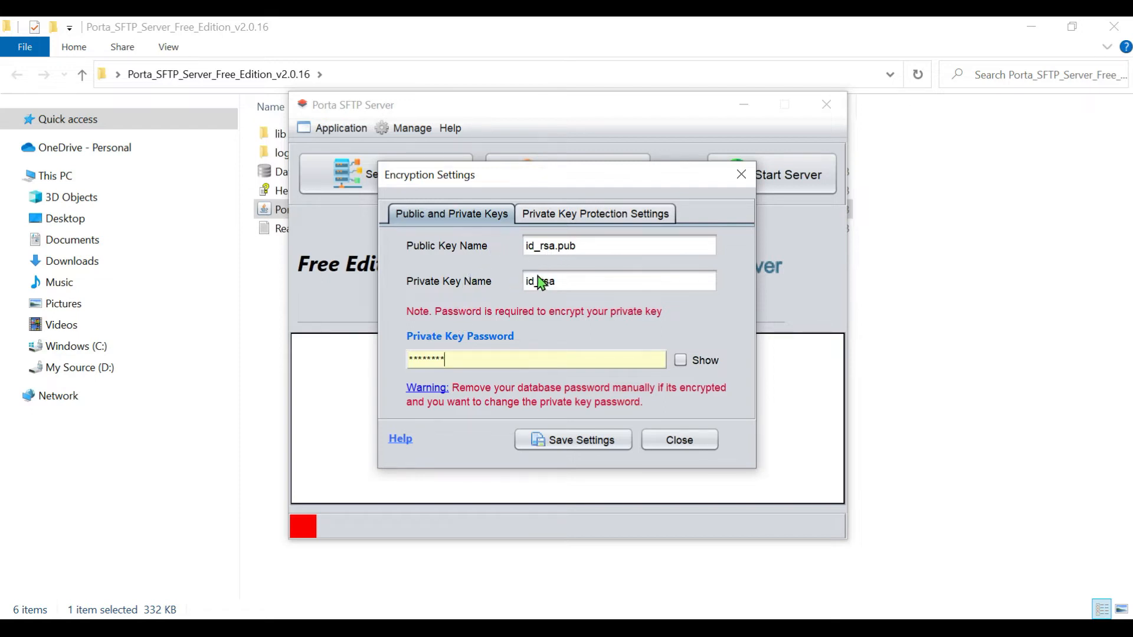
double_click(520, 363)
Set the private key password storage to Config File, then save and close the encryption settings.
left_click(552, 220)
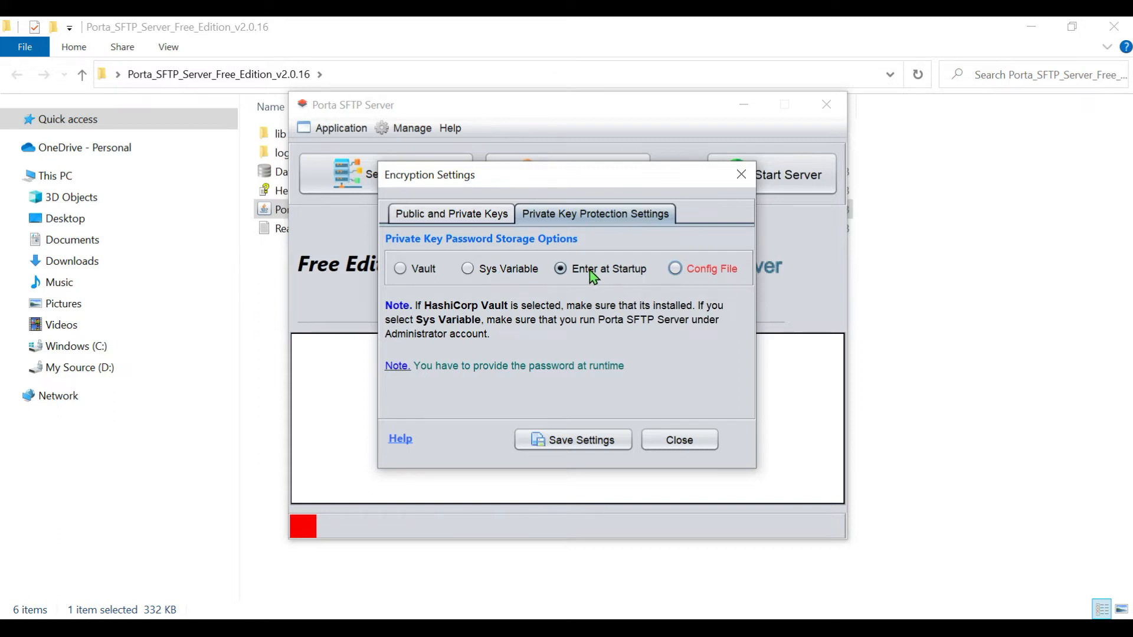
left_click(676, 270)
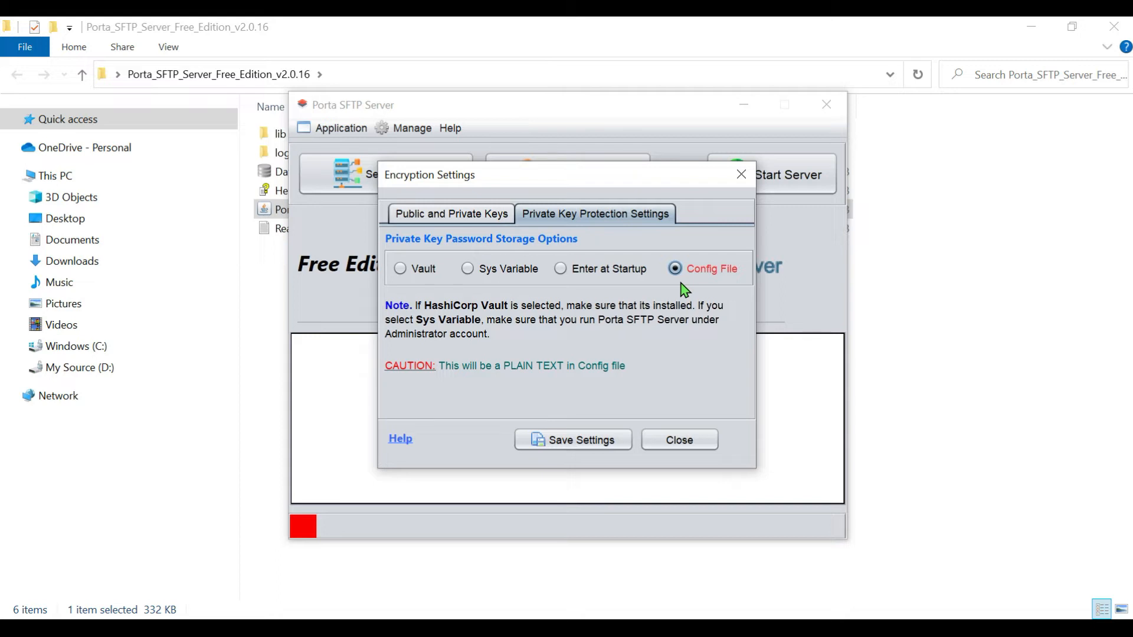
left_click(541, 446)
left_click(679, 358)
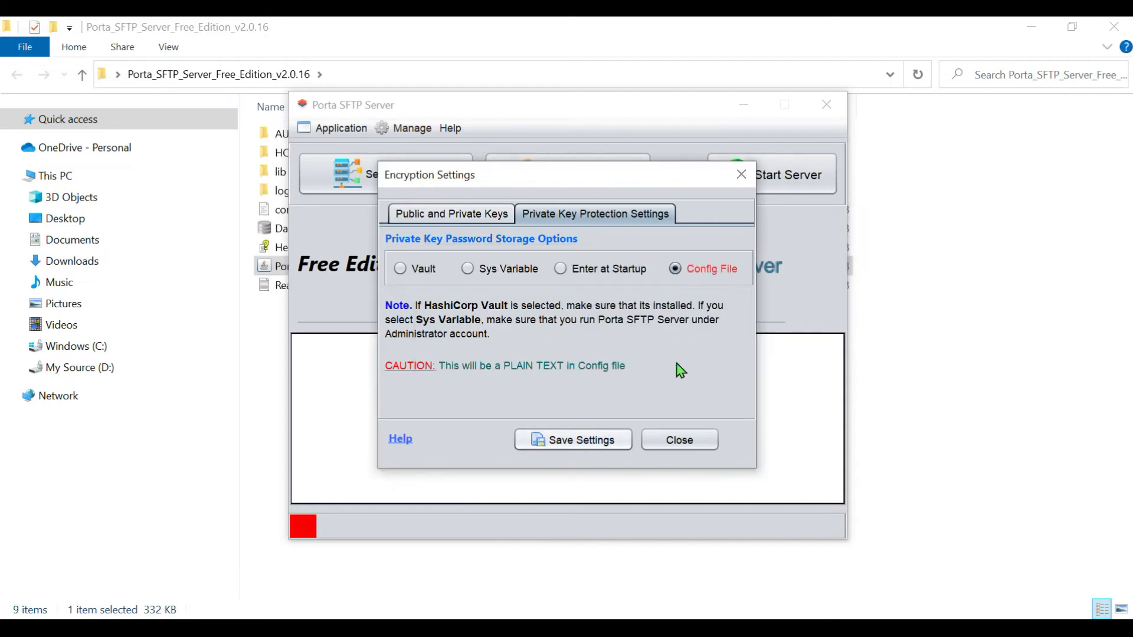
left_click(680, 442)
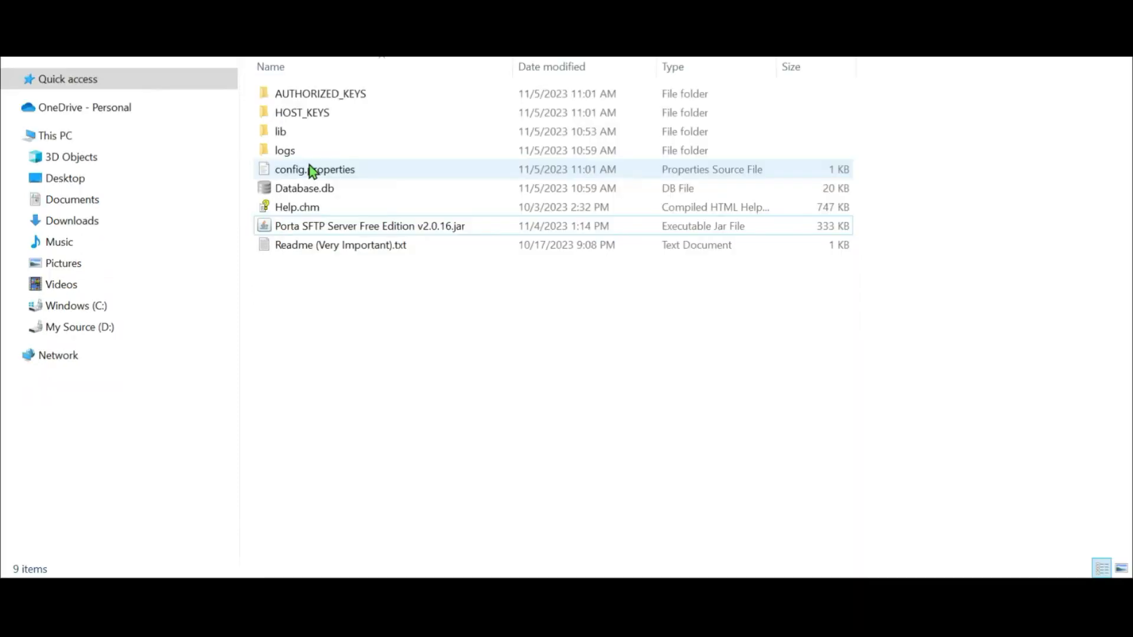
Open the config.properties file from the server folder in a text editor.
left_click(310, 167)
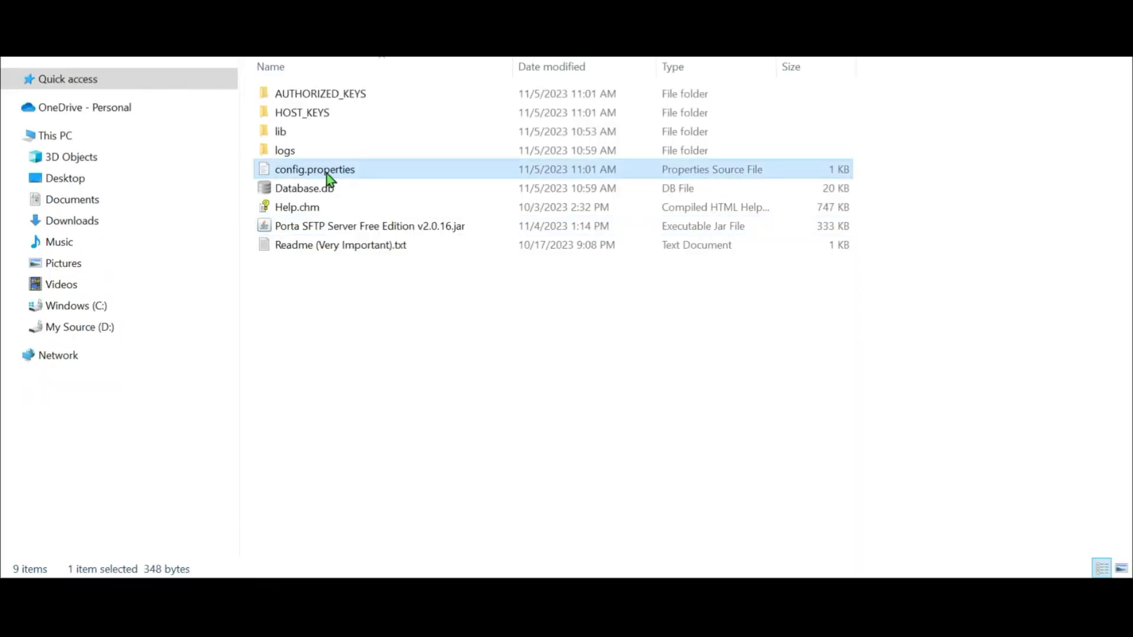
right_click(327, 173)
left_click(364, 233)
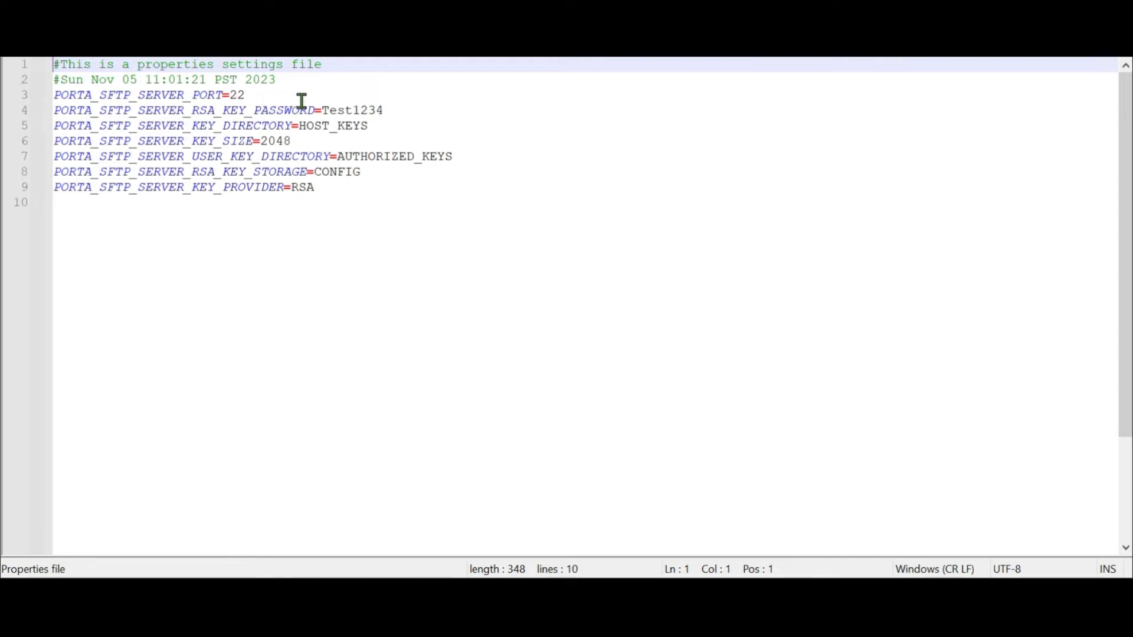
Examine the key password, host key directory, key size, user key directory, key storage and key provider entries in config.properties.
double_click(353, 110)
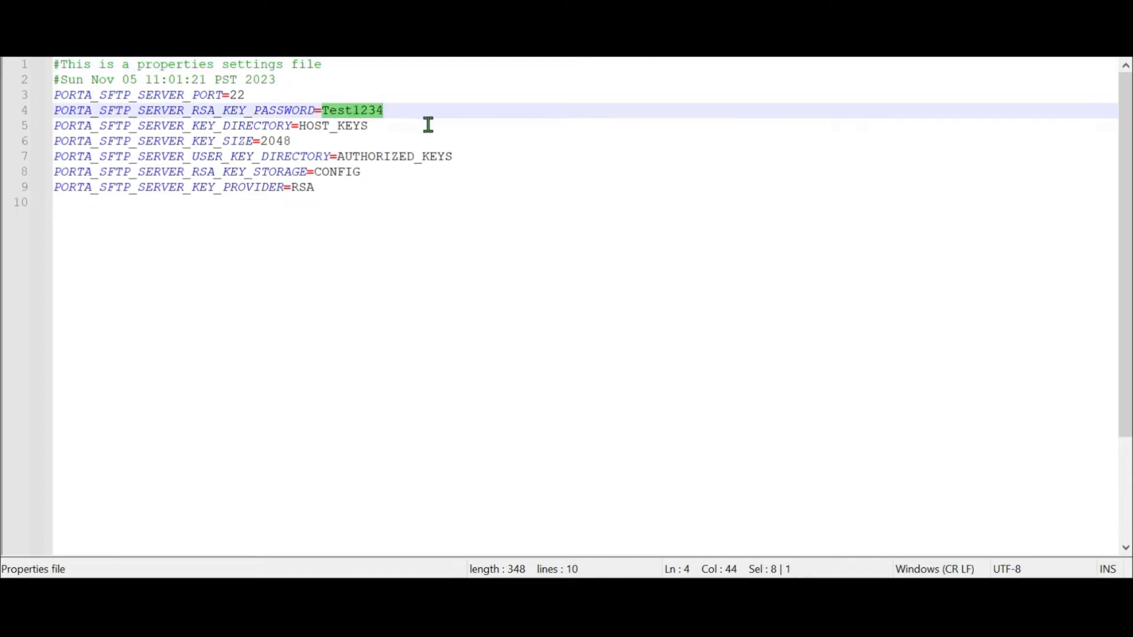
left_click(351, 134)
double_click(356, 126)
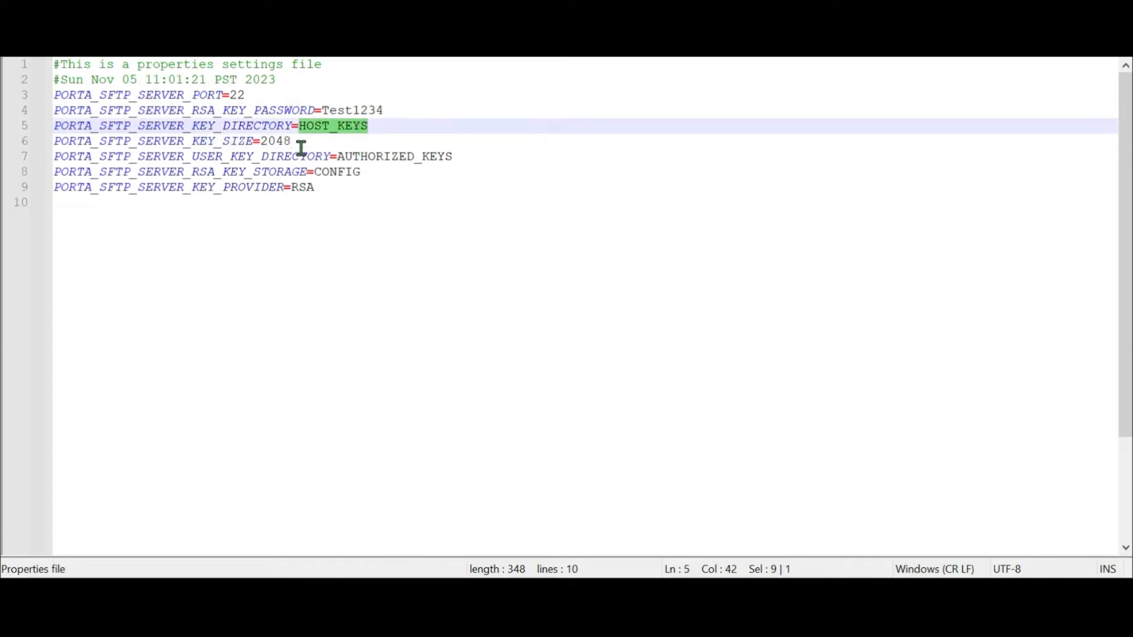
double_click(282, 142)
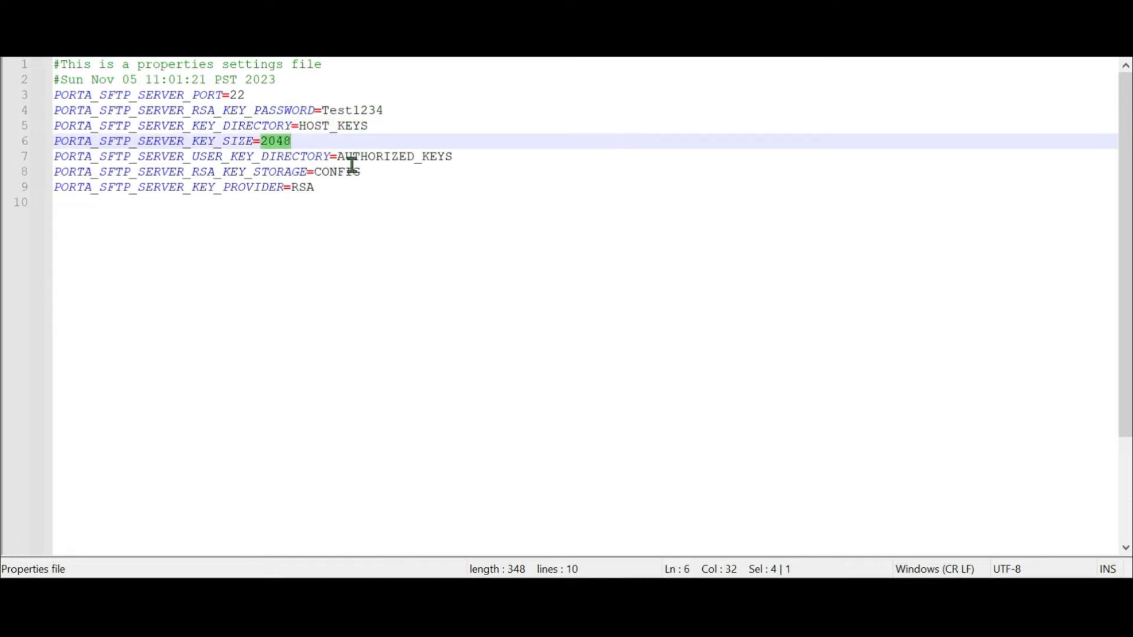
double_click(400, 157)
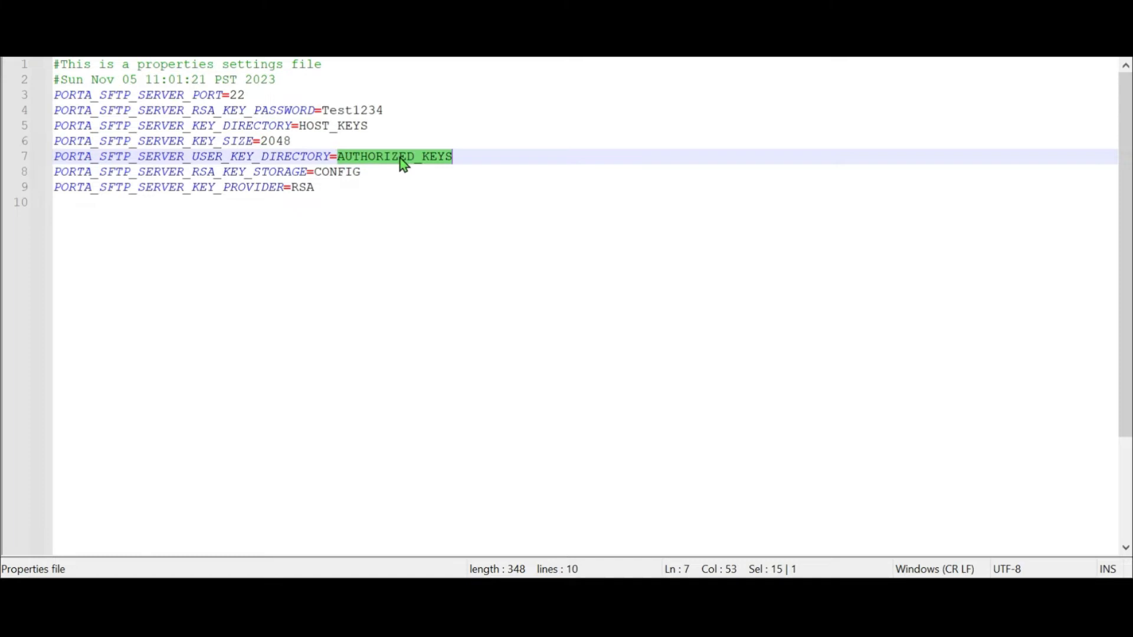
double_click(361, 128)
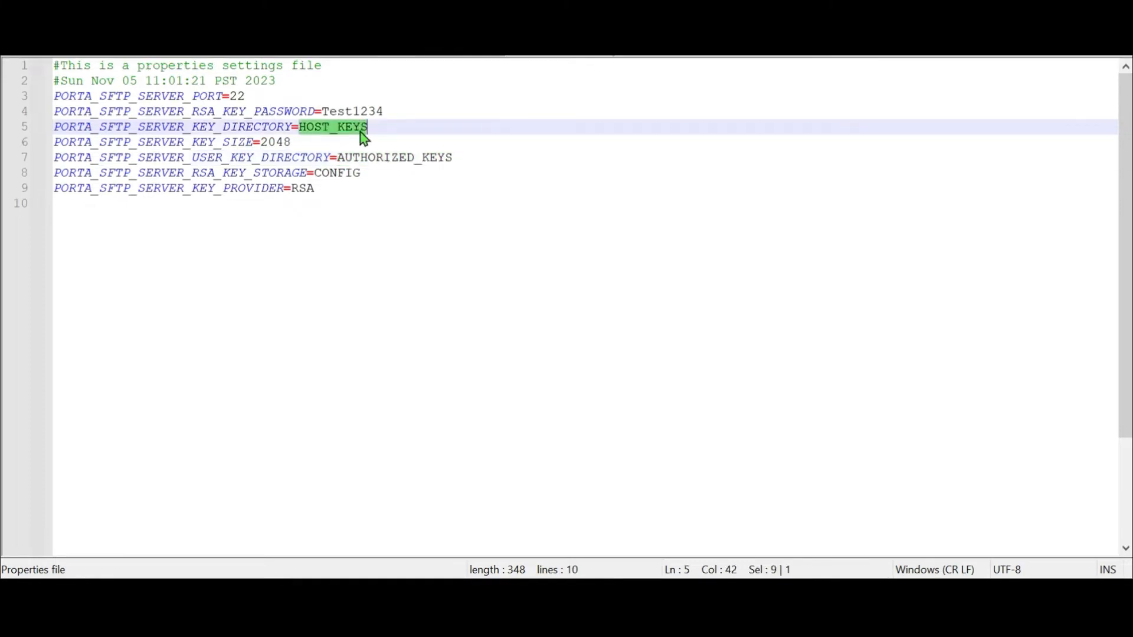
double_click(400, 158)
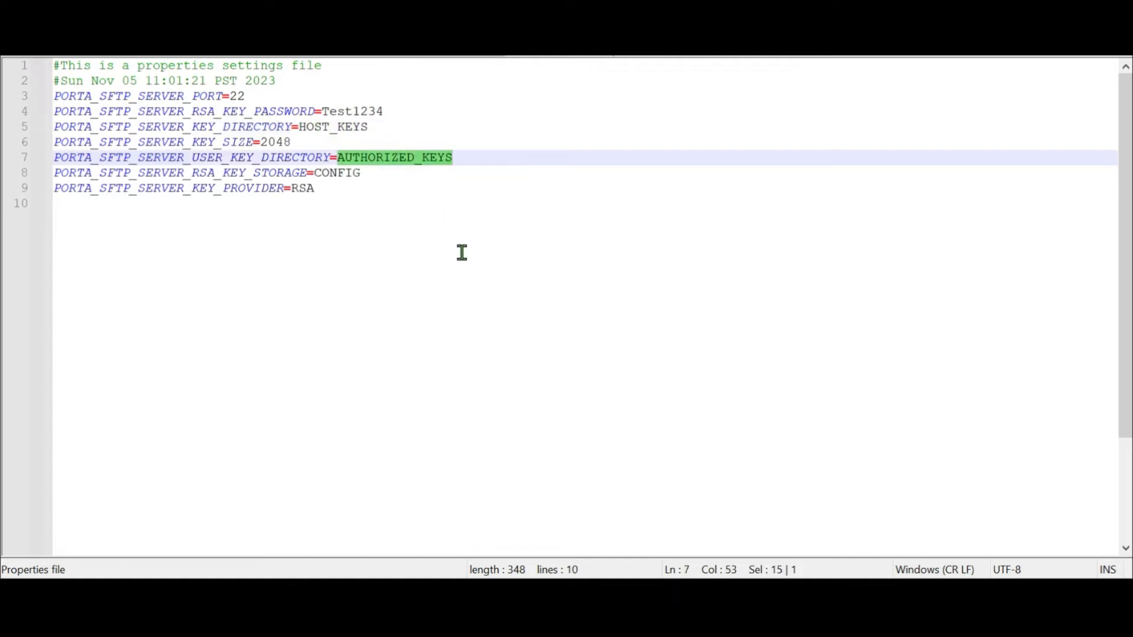
double_click(341, 172)
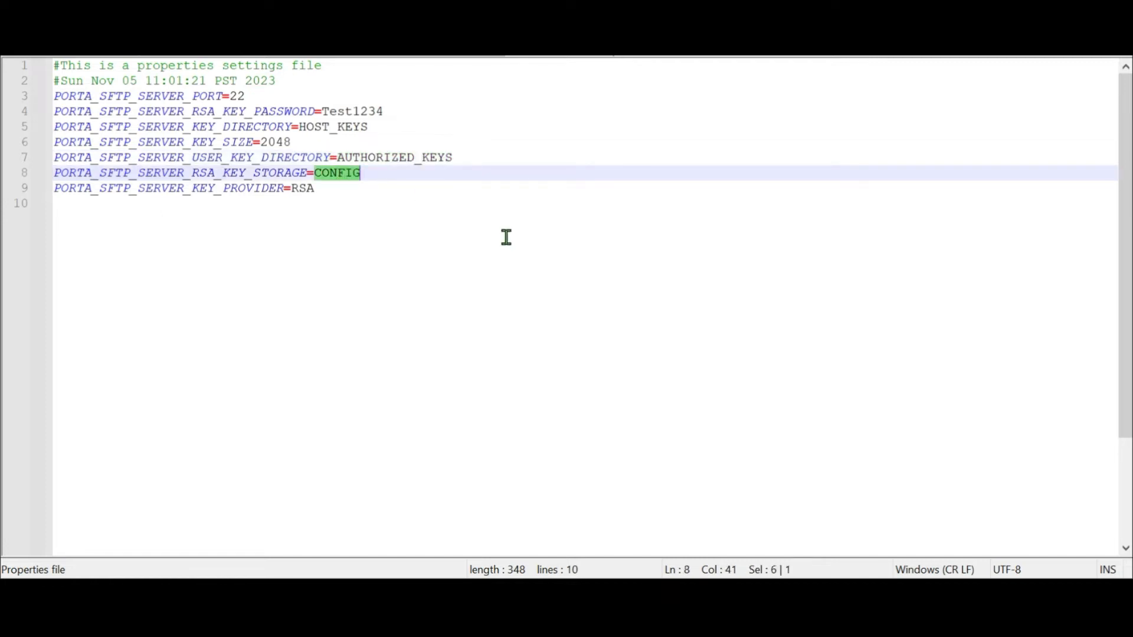
double_click(349, 174)
double_click(295, 189)
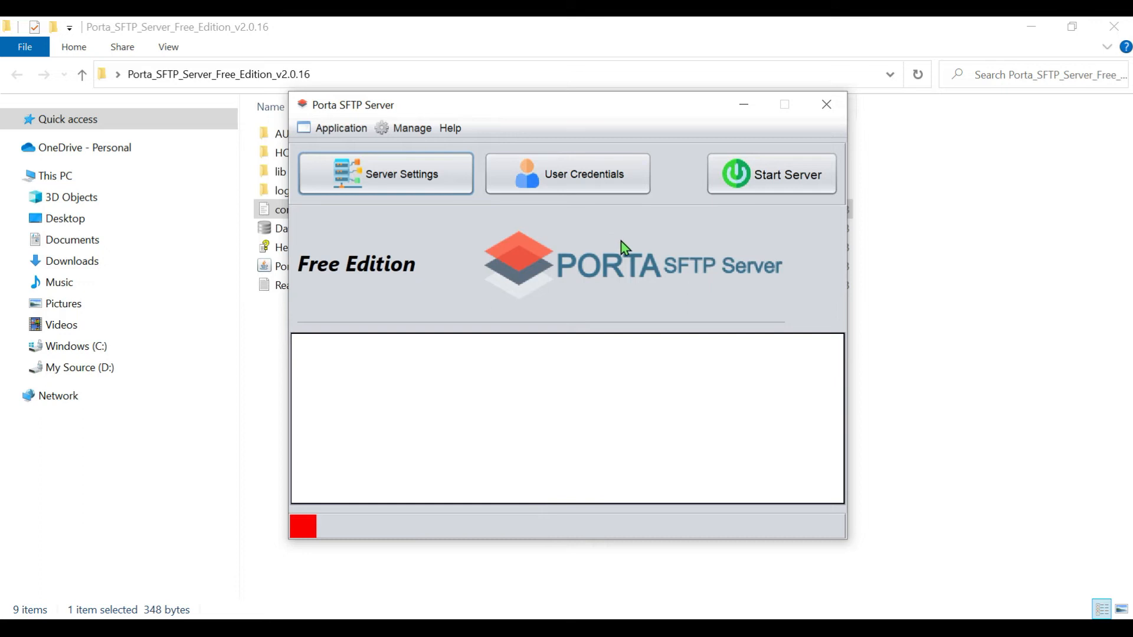
Open the user credentials and fill in a new user named Test with root path Test and the account password.
left_click(588, 177)
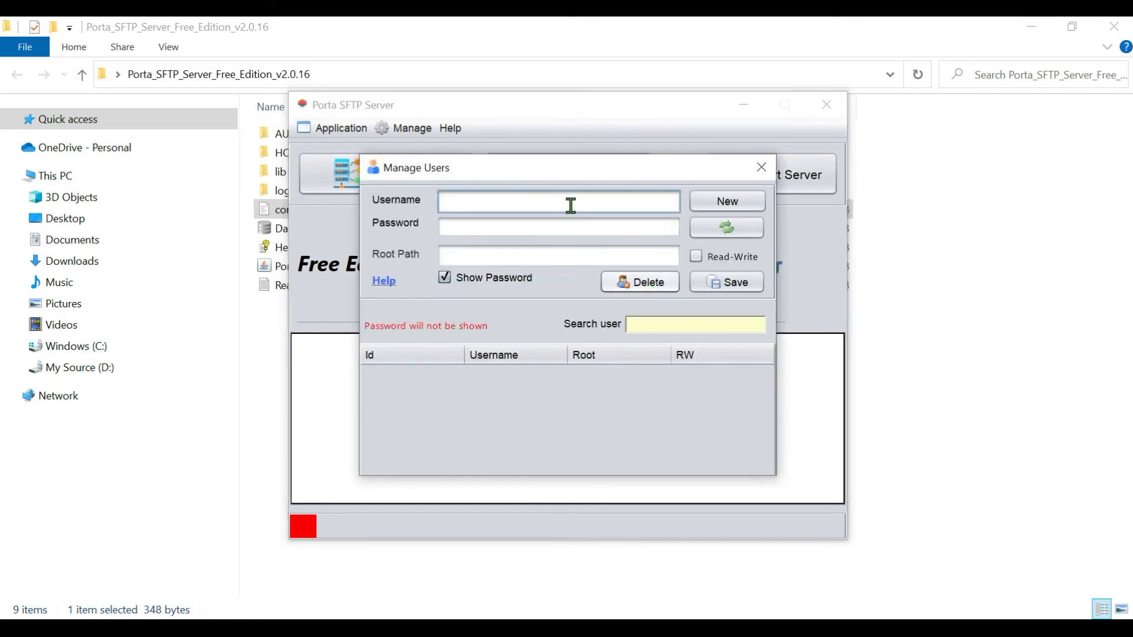
left_click(501, 231)
type("TestPassword1")
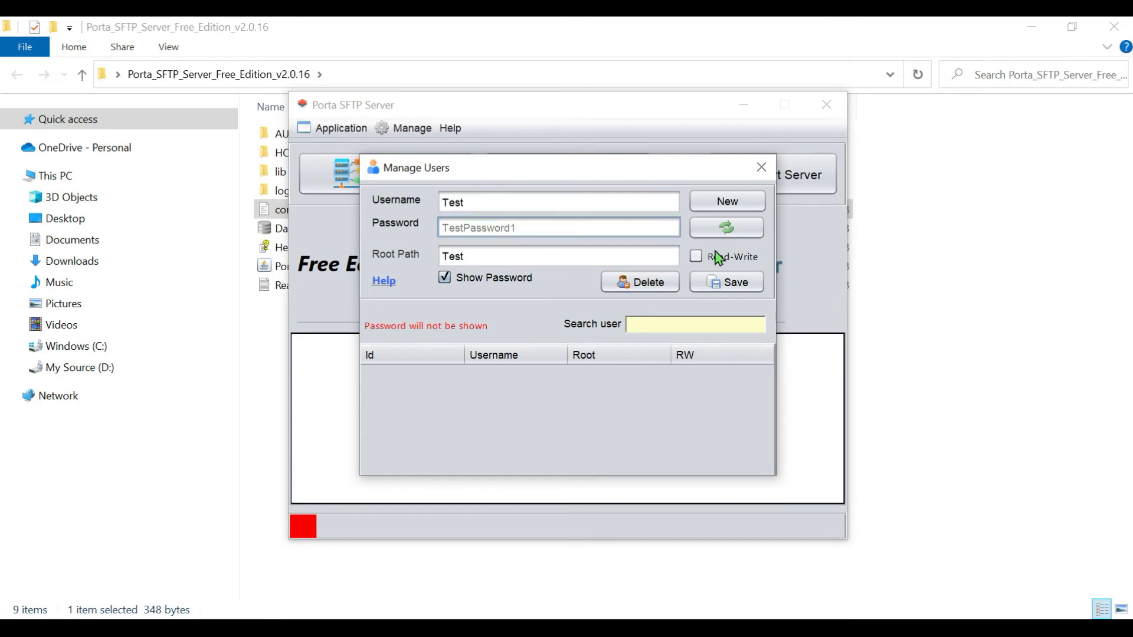
double_click(549, 232)
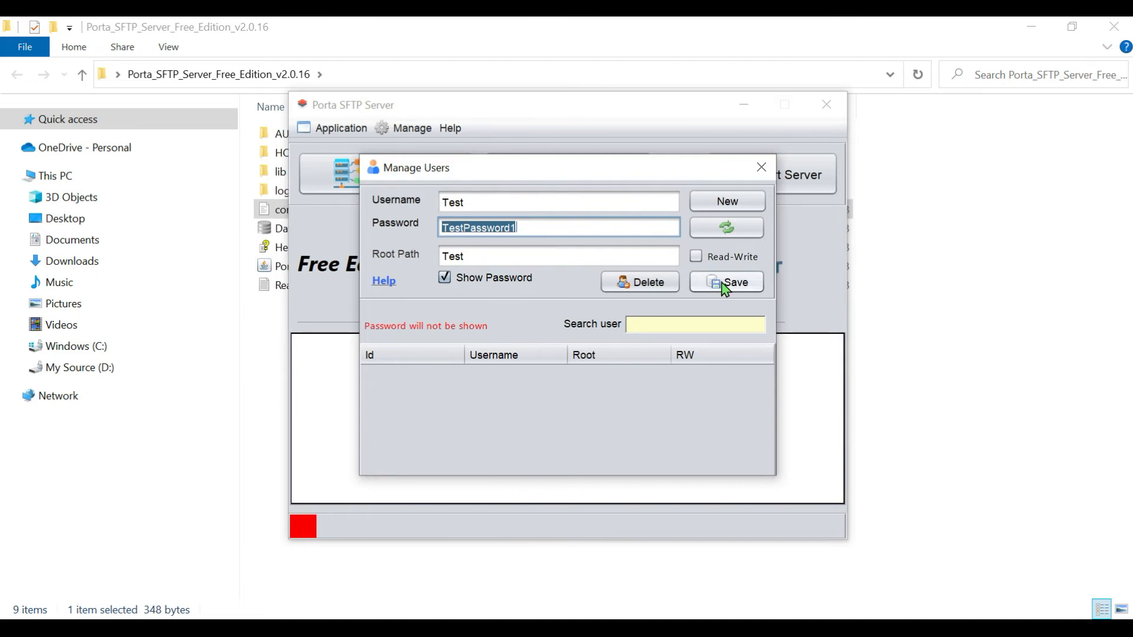
Grant the Test user read-write access, save the user and close user management.
left_click(696, 258)
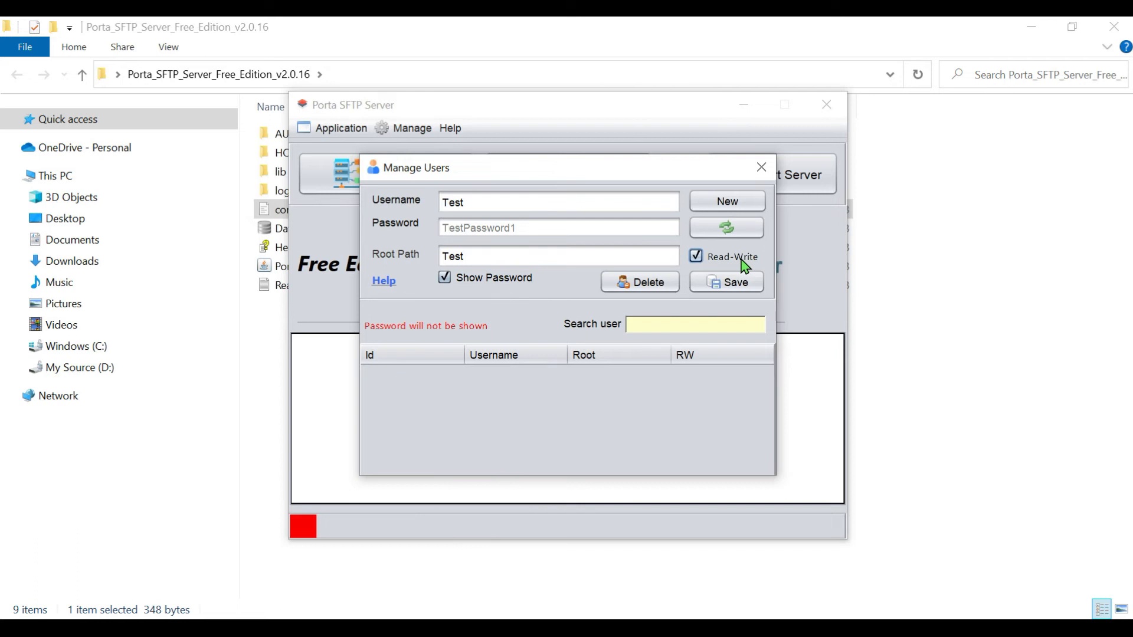
left_click(732, 284)
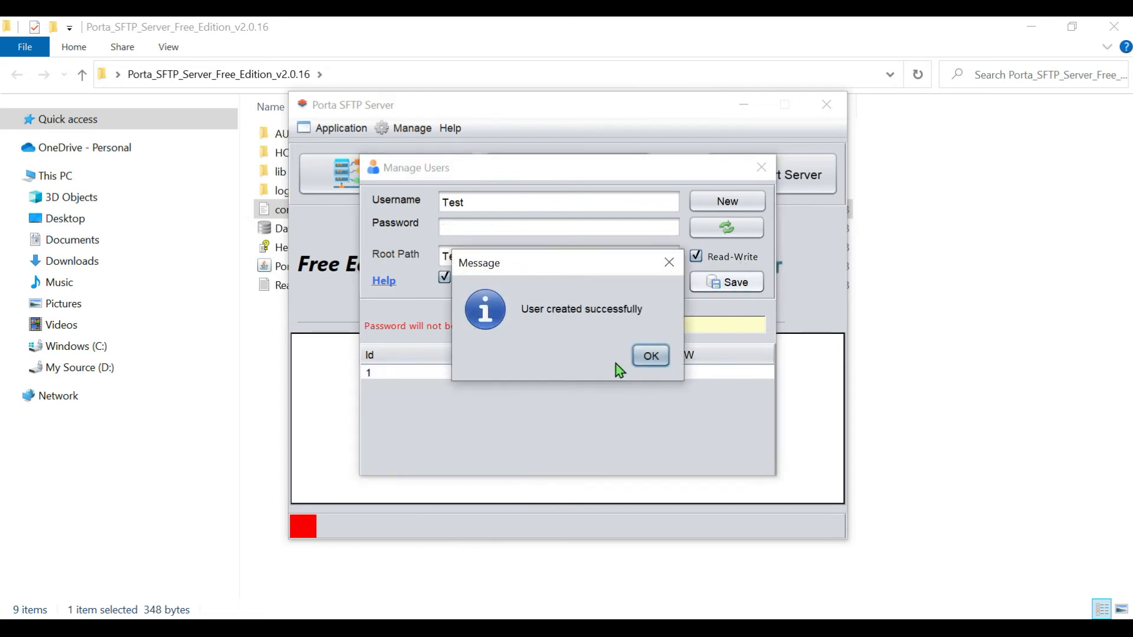
left_click(651, 355)
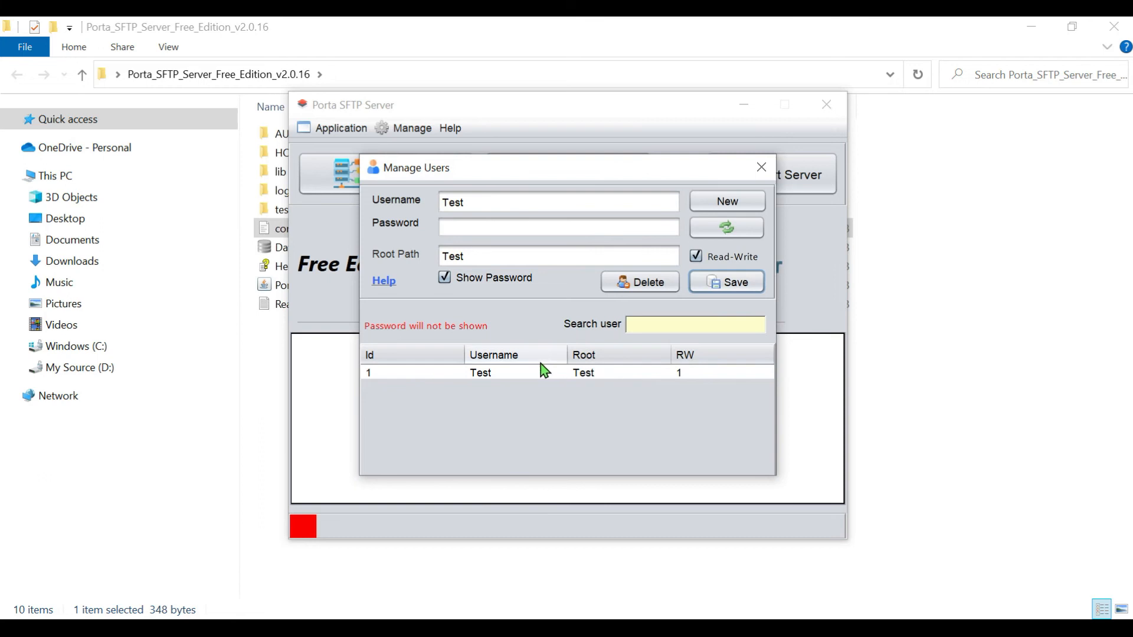
left_click(552, 375)
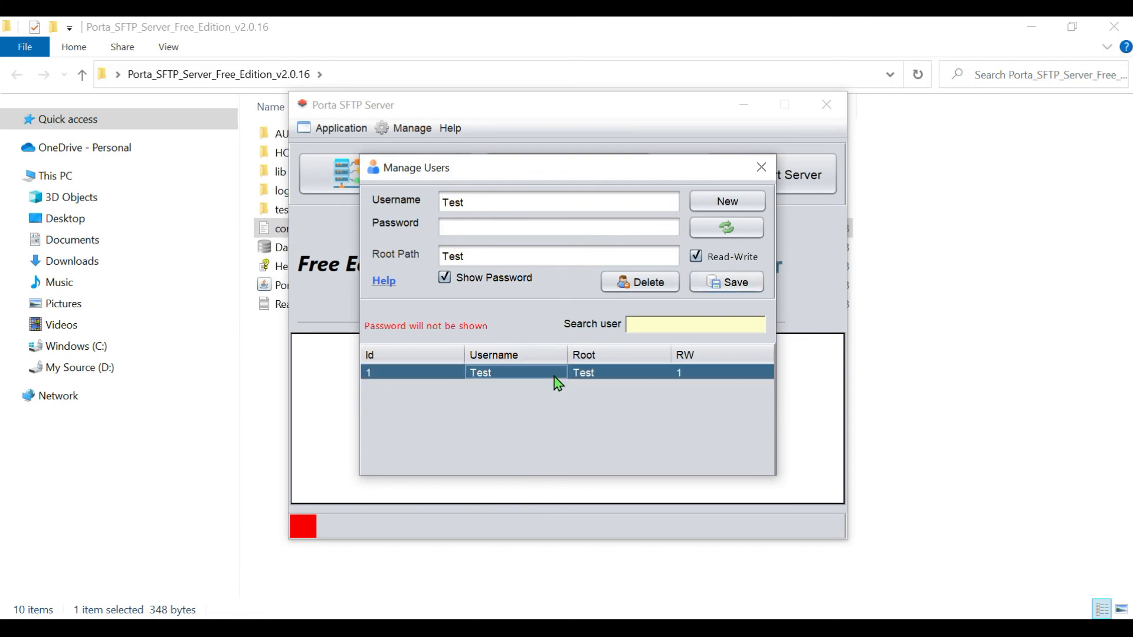
left_click(759, 171)
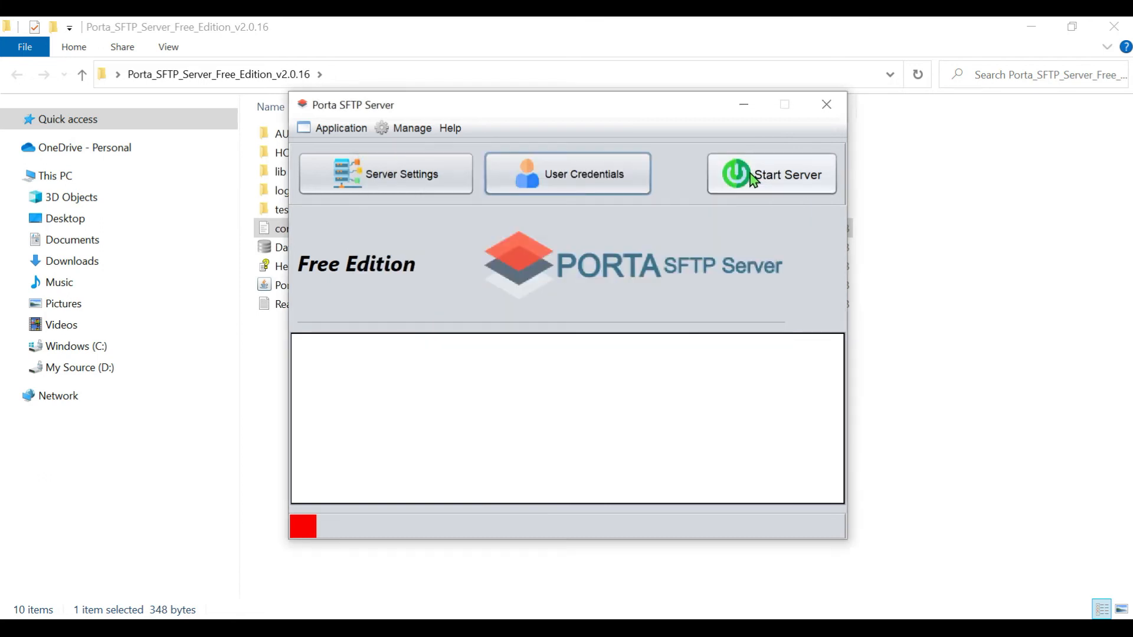
Start the SFTP server and check its startup log.
left_click(736, 172)
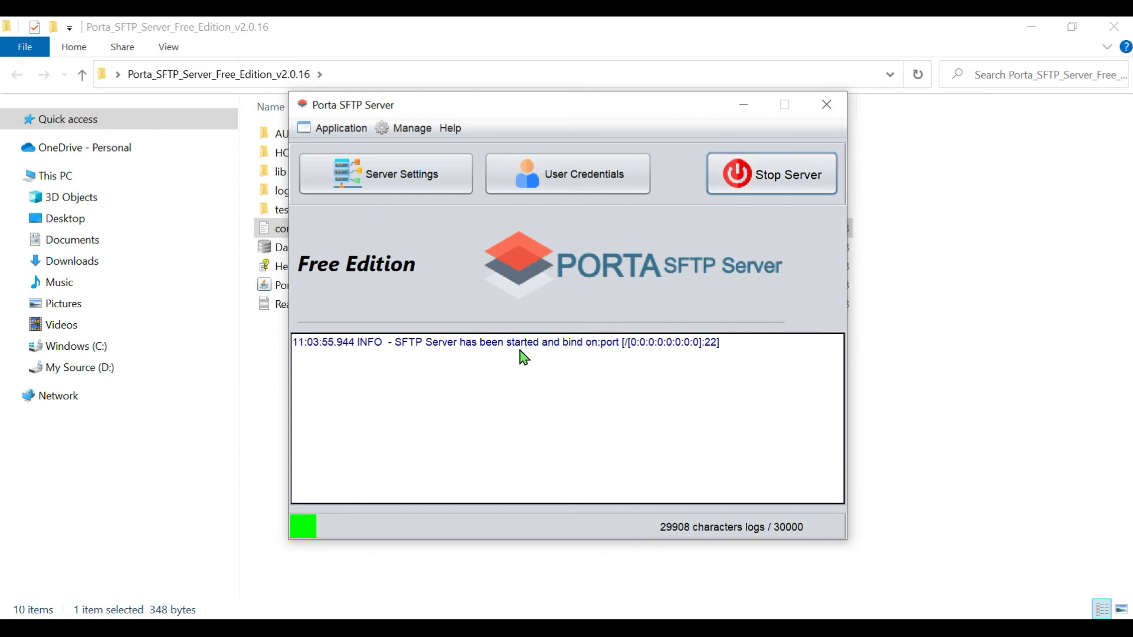
left_click(715, 347)
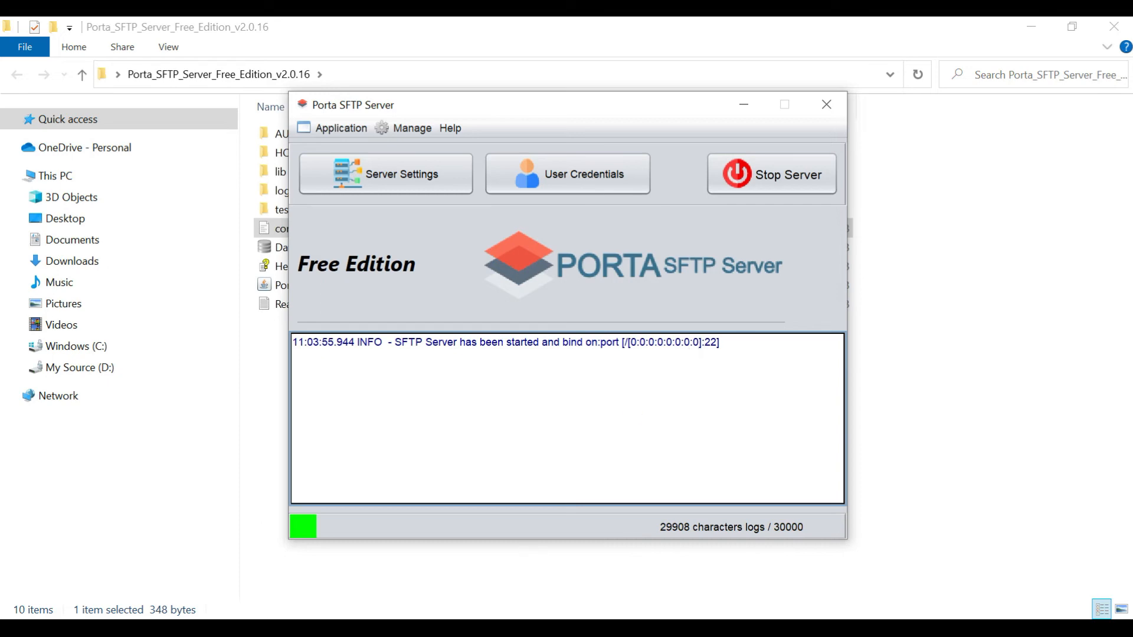
Switch to WinSCP and log in to the saved test session on 127.0.0.1, updating the cached host key and entering the account password.
left_click(457, 629)
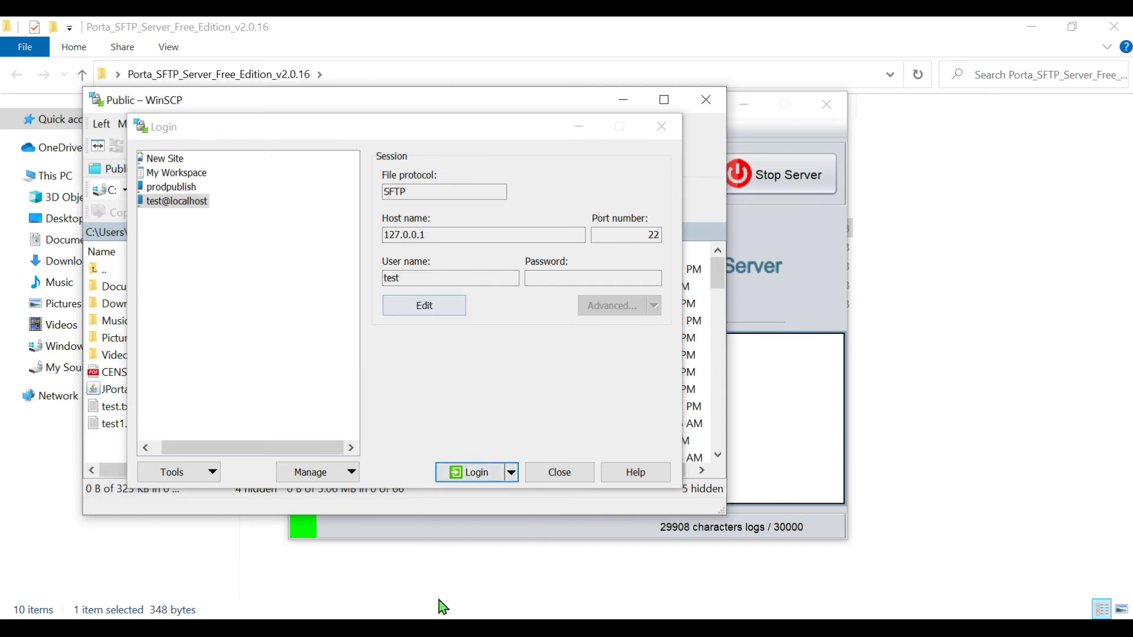
left_click(464, 473)
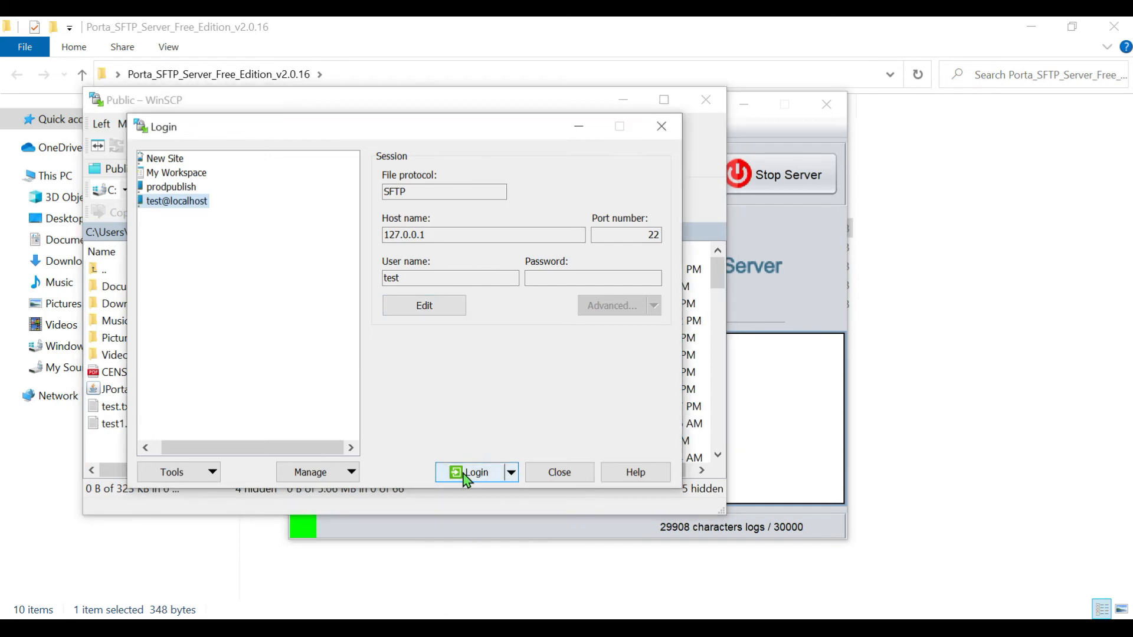
left_click(466, 474)
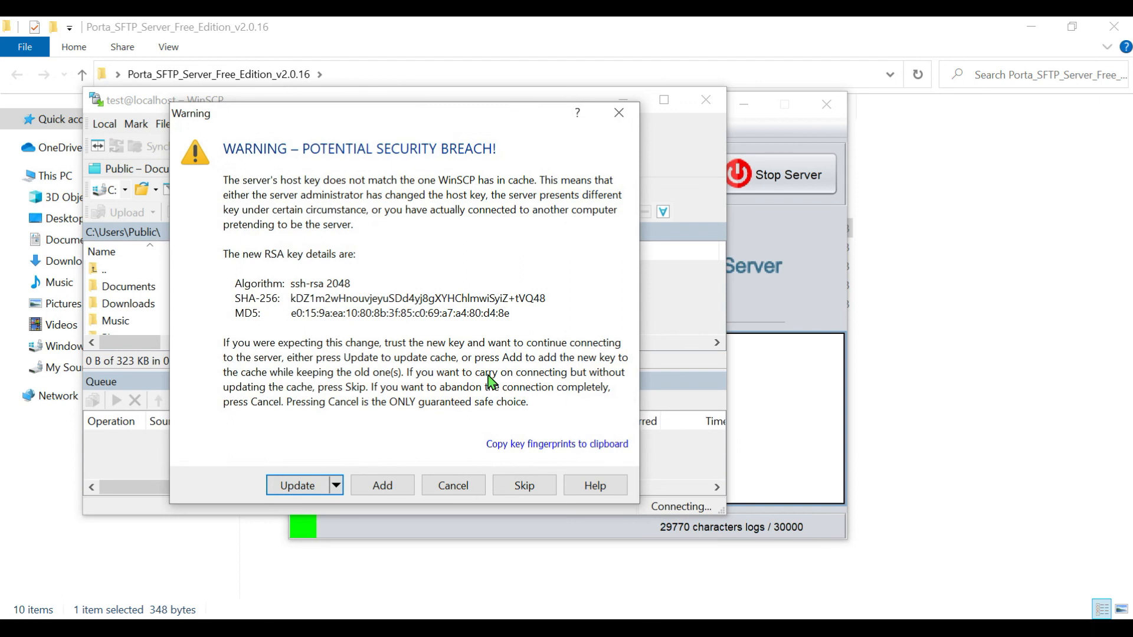
left_click(286, 488)
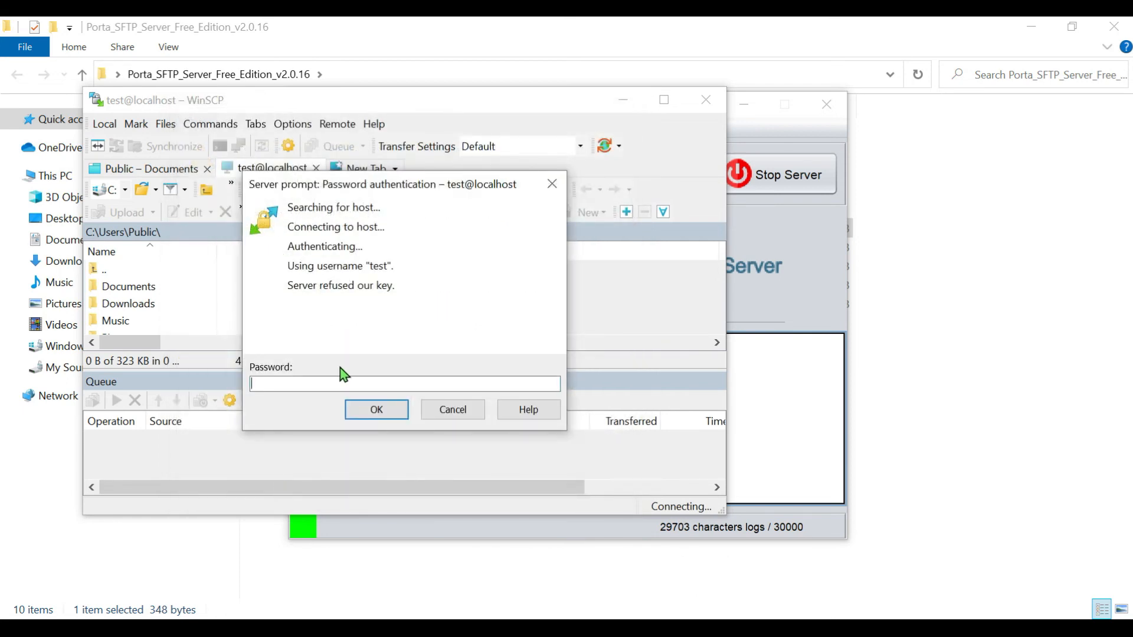
type("te")
left_click(355, 416)
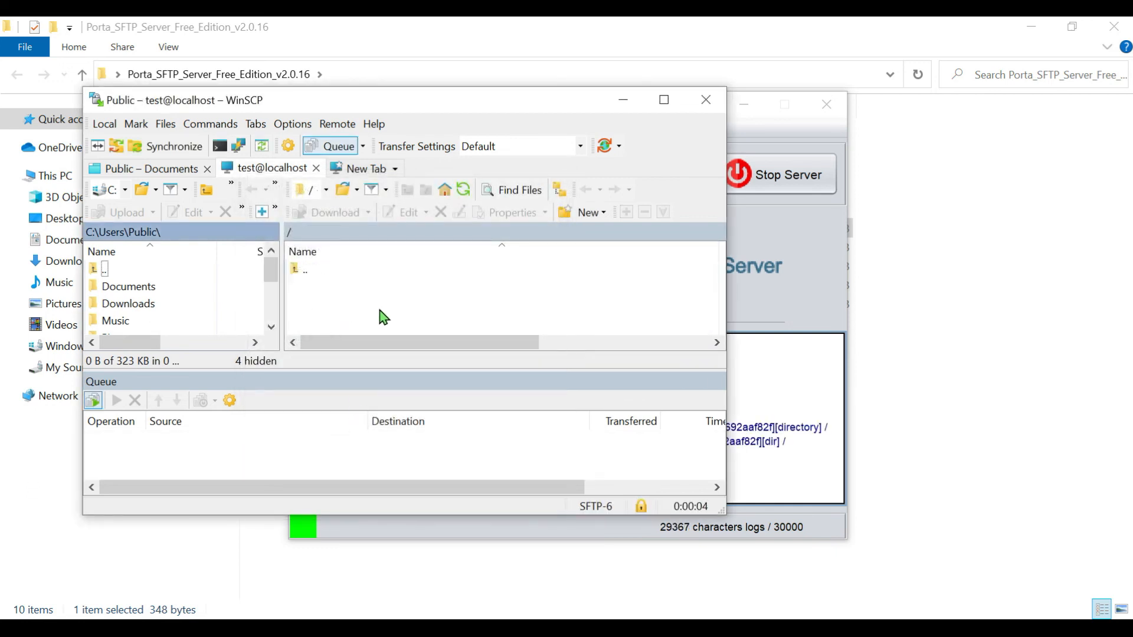
Create a new file named Test.txt in the remote root directory and open it for editing.
right_click(410, 301)
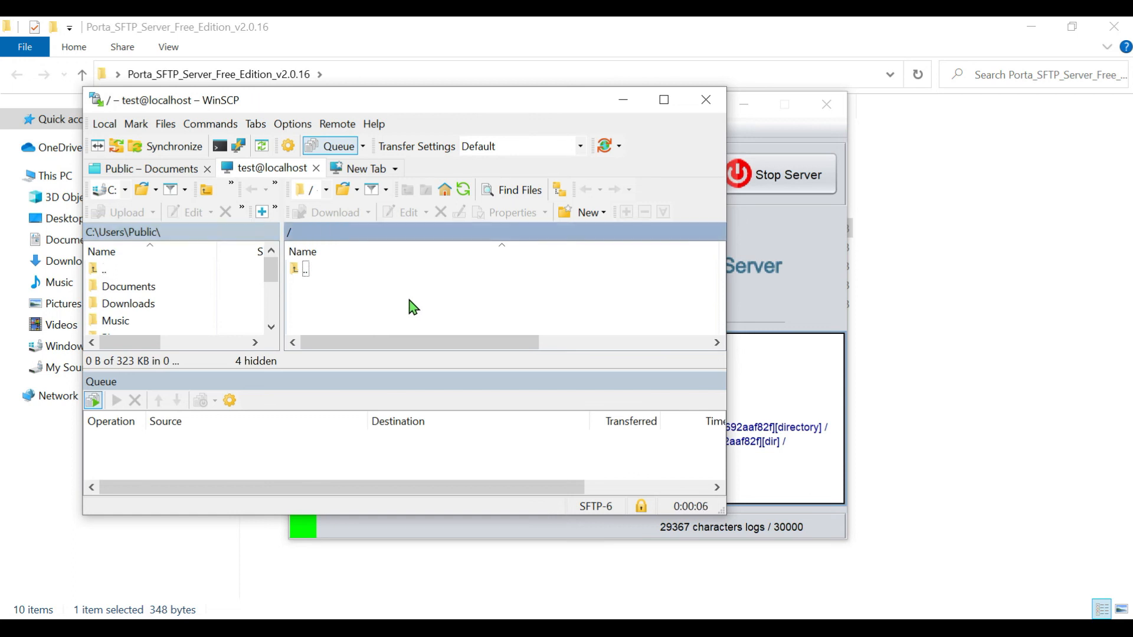
mouse_move(601, 407)
left_click(688, 405)
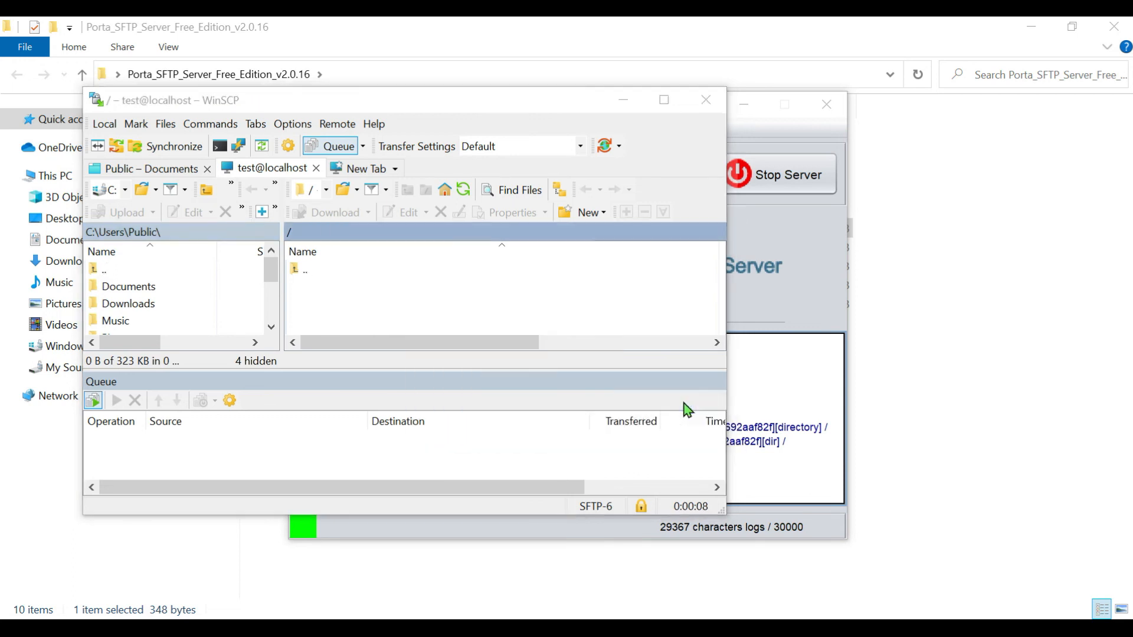
type("Test.txt")
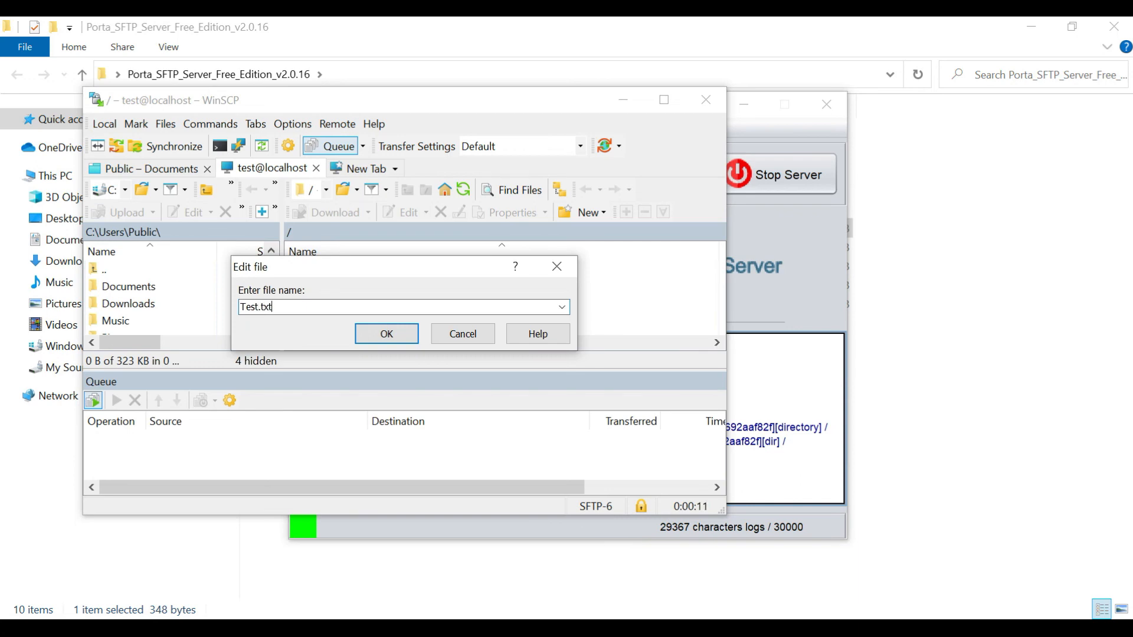
key("Return")
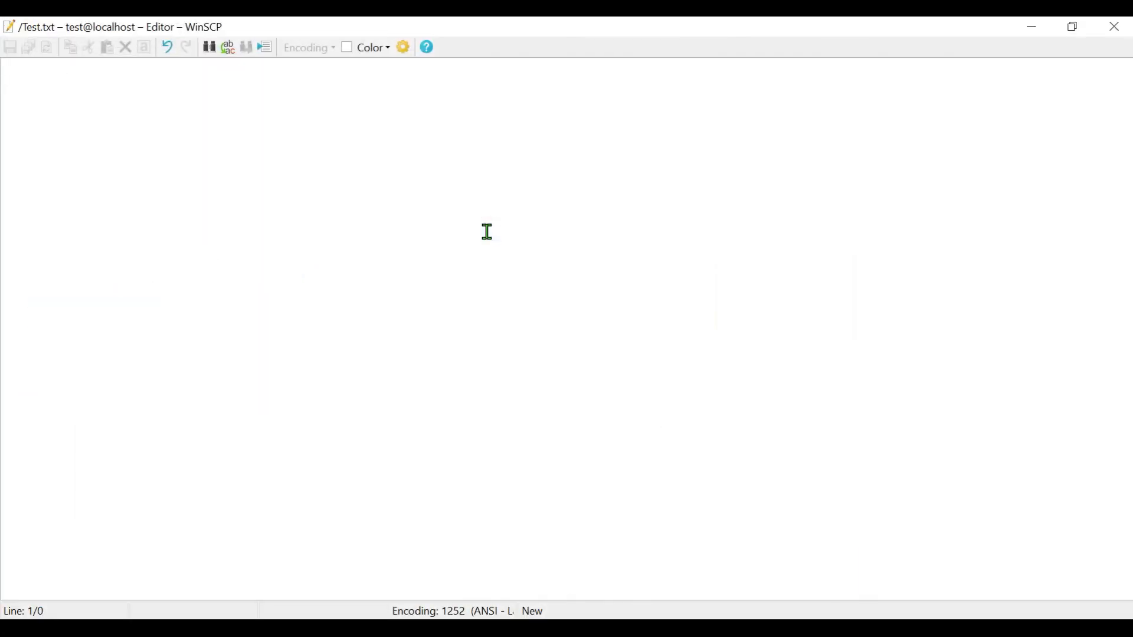
Write "This is a test file" in Test.txt, save it to the server and close the editor.
type("This is a t")
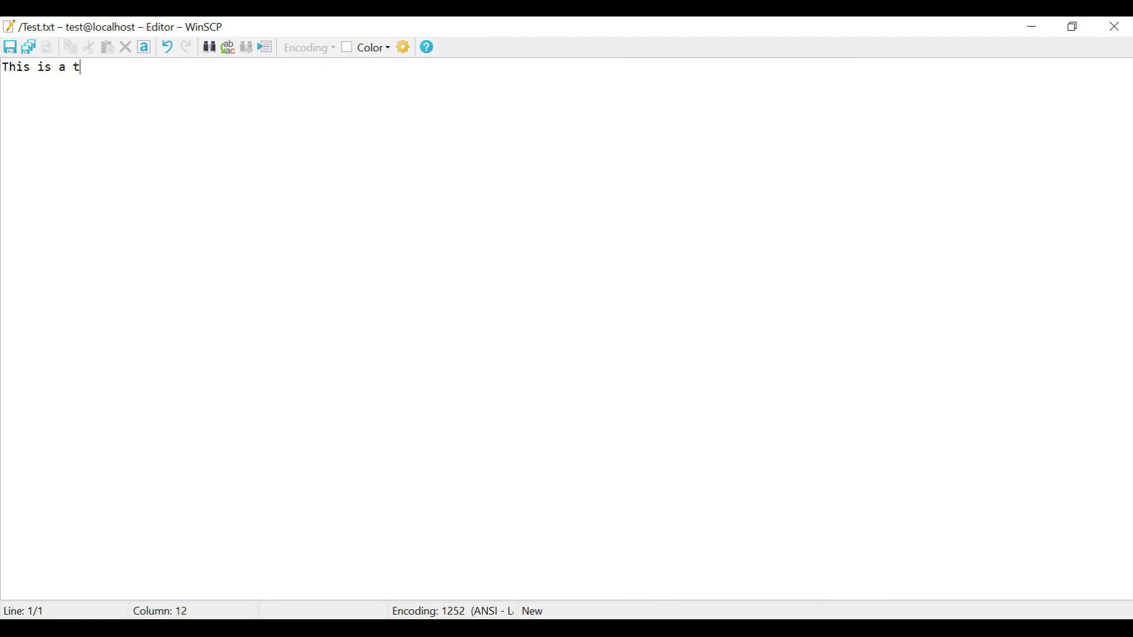
type("est file")
key("ctrl+s")
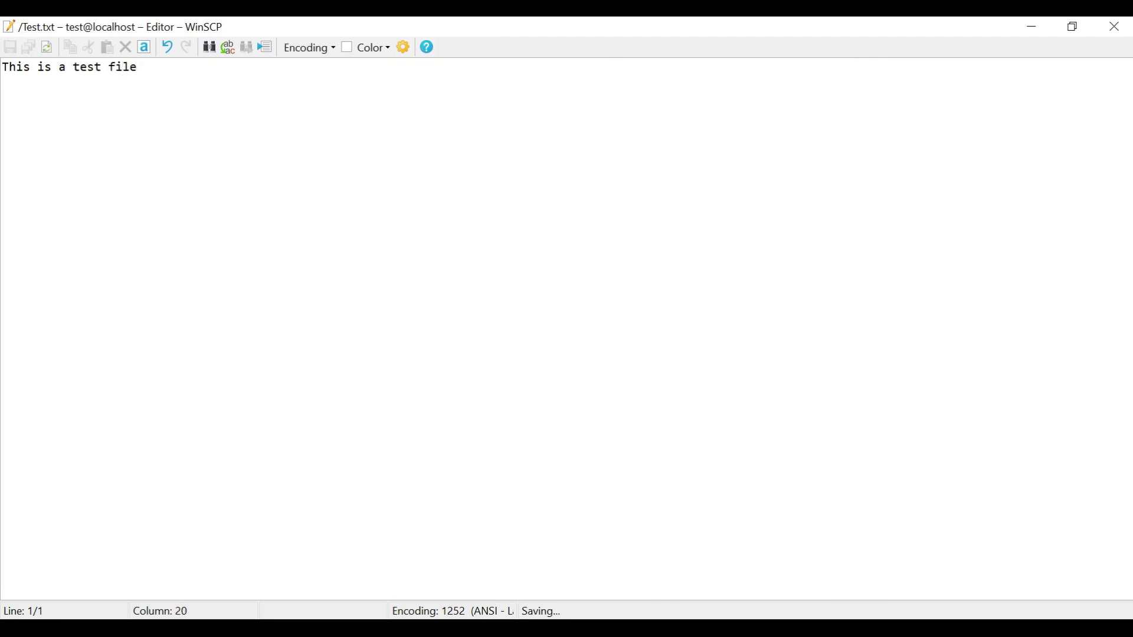
left_click(1115, 26)
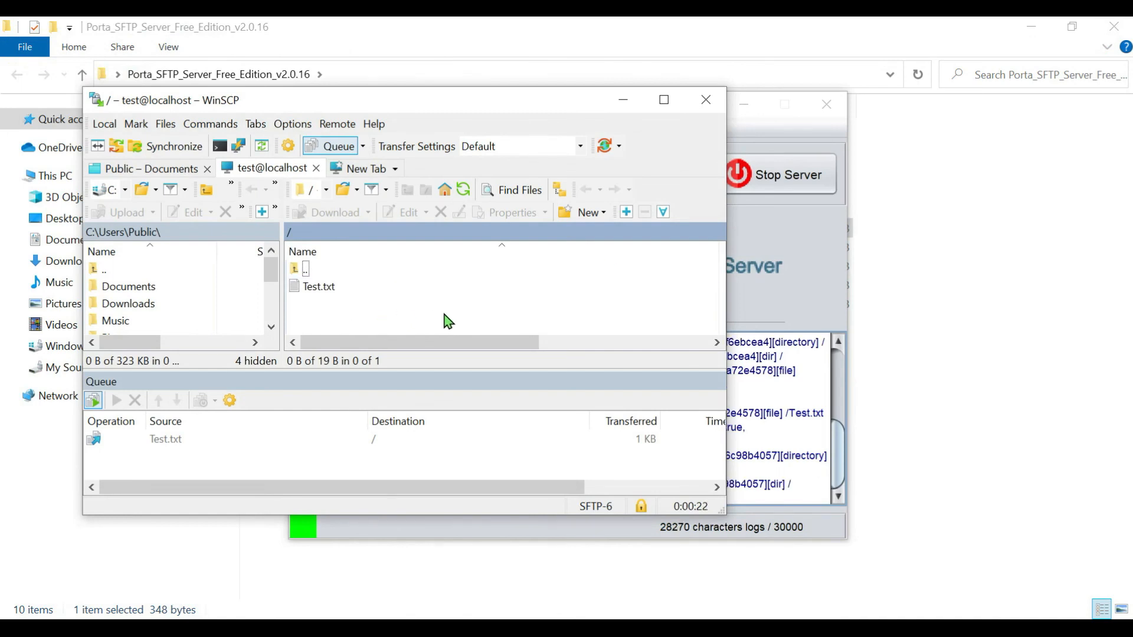
Switch to Porta SFTP Server with WinSCP minimized and examine the log entries for the creation and modification of Test.txt.
left_click(793, 270)
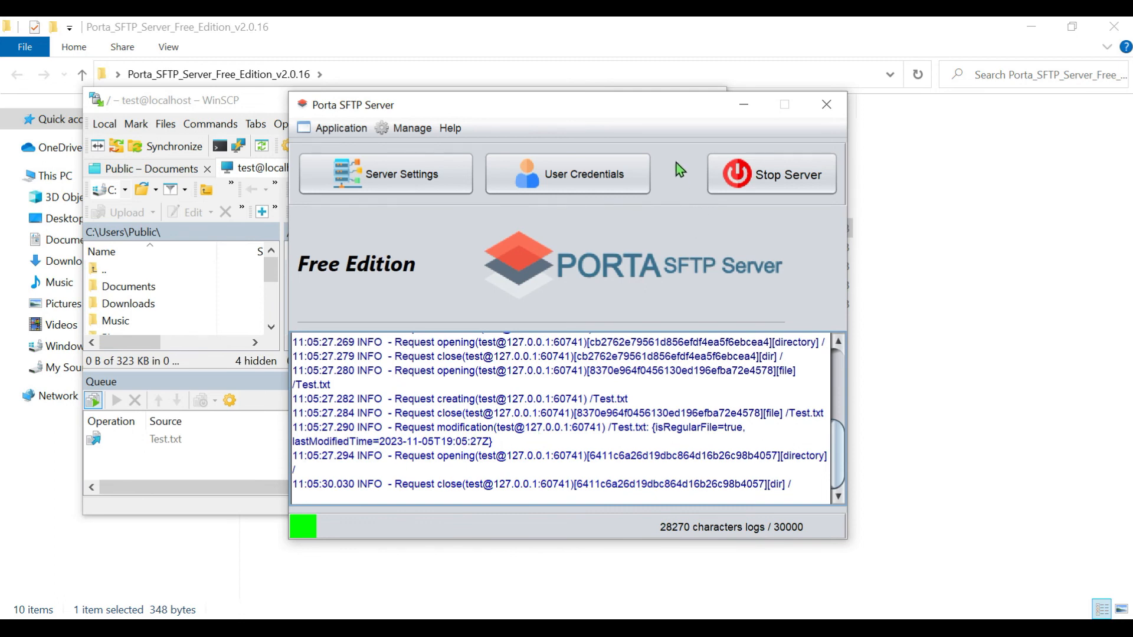
left_click_drag(667, 100, 667, 112)
left_click(623, 98)
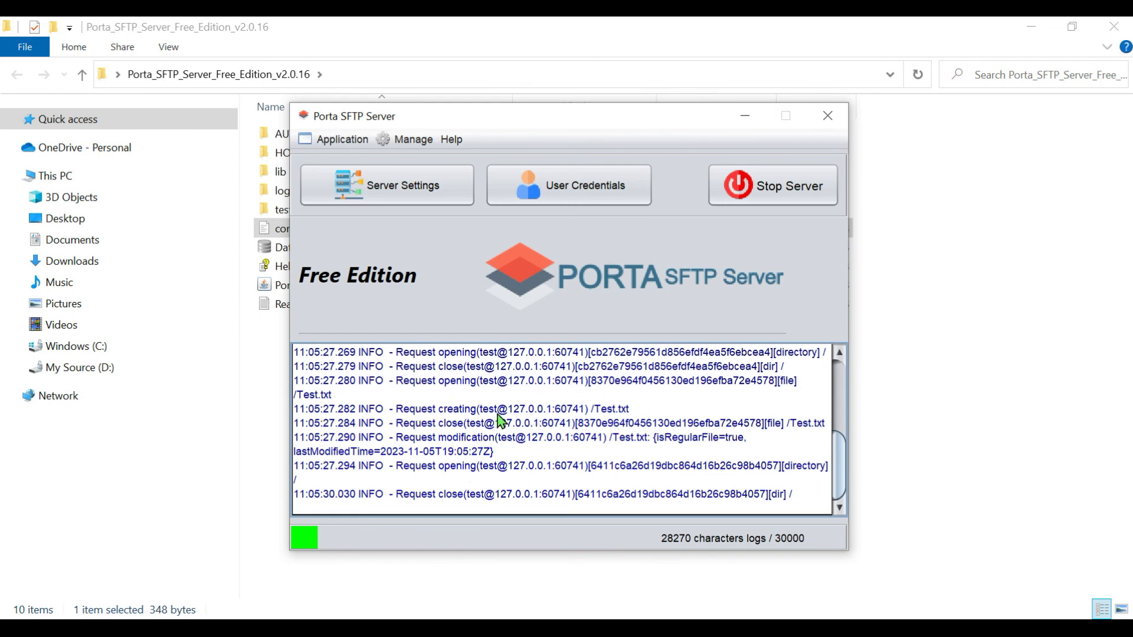
left_click_drag(601, 411, 621, 411)
left_click_drag(427, 437, 746, 440)
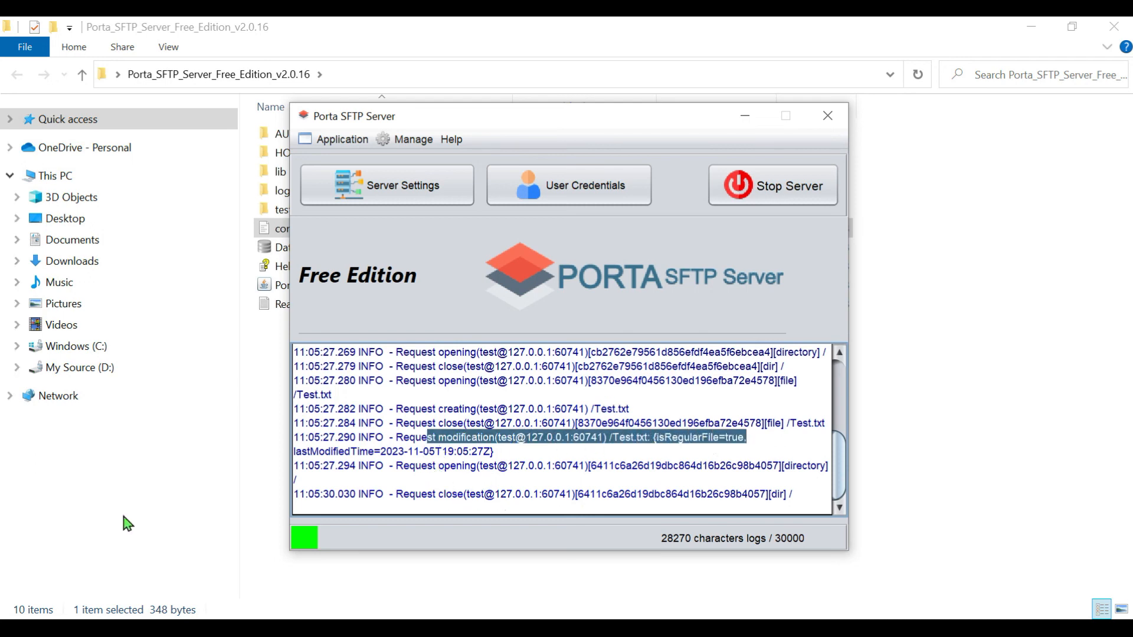